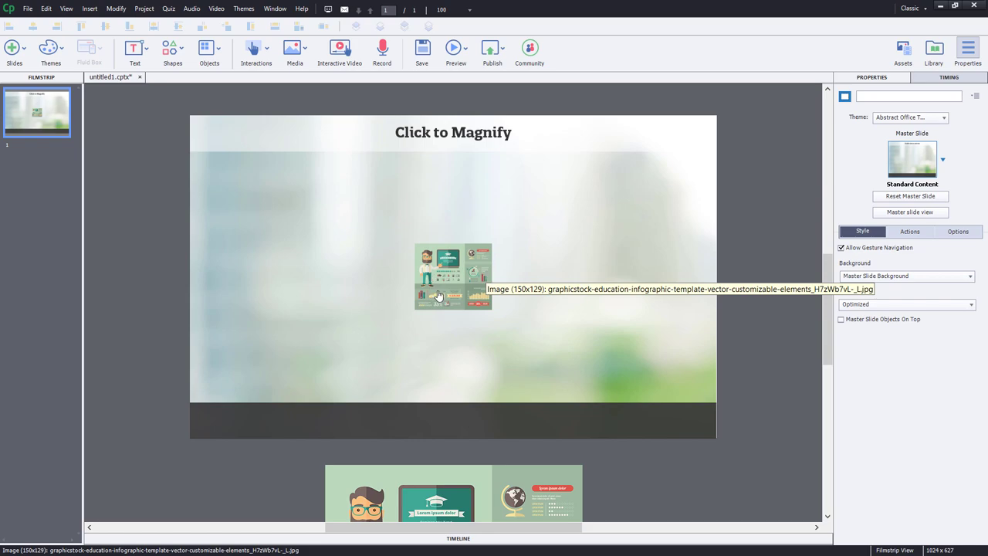
# Step: Select the full-size infographic and the thumbnail, and tick Use as Button
pyautogui.scroll(-2, 469, 329)
pyautogui.scroll(-3, 469, 329)
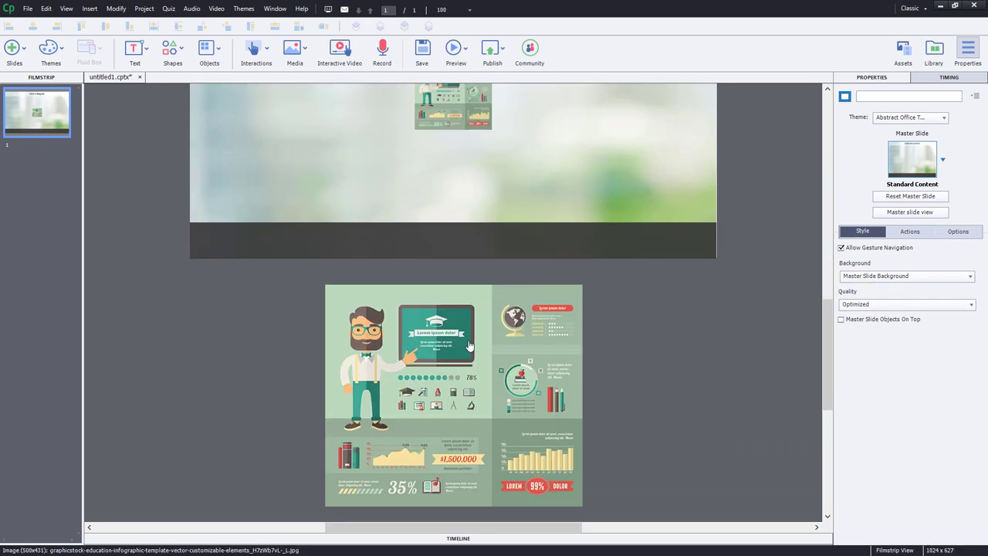
pyautogui.click(438, 357)
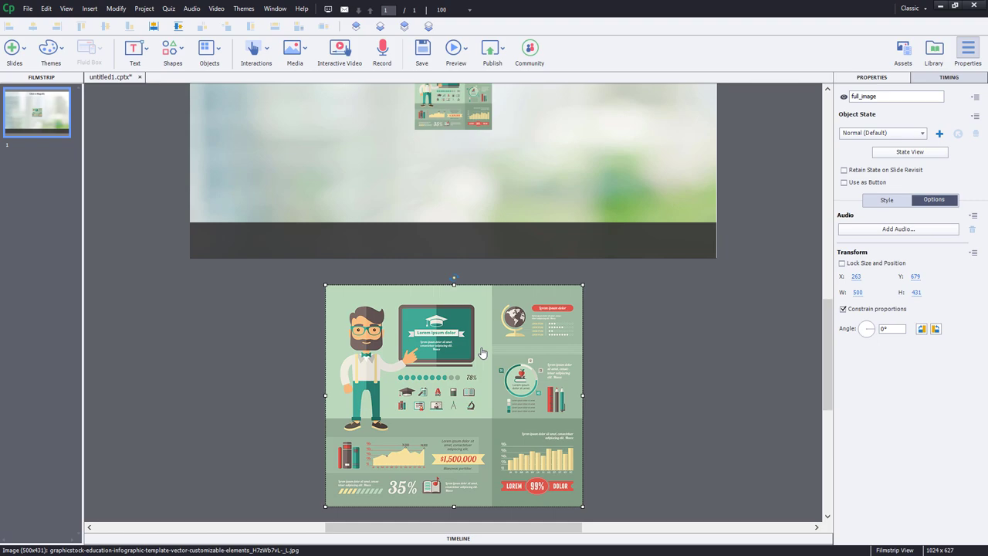
pyautogui.scroll(5, 481, 353)
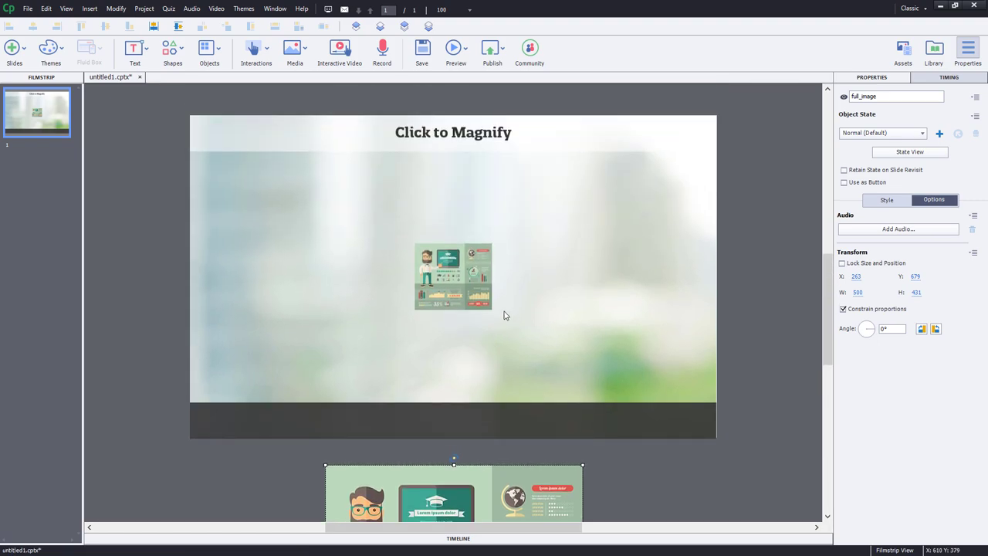
pyautogui.click(464, 269)
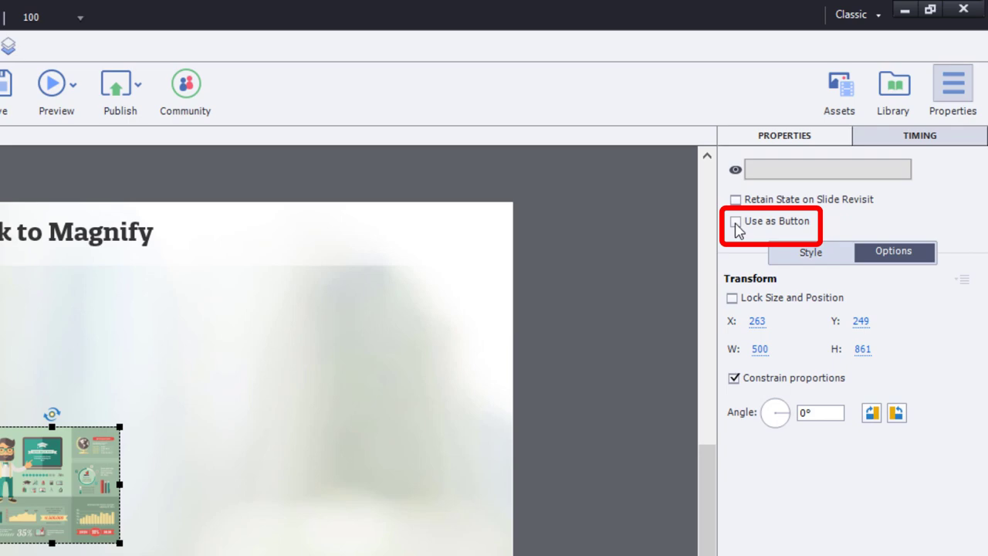
pyautogui.click(735, 222)
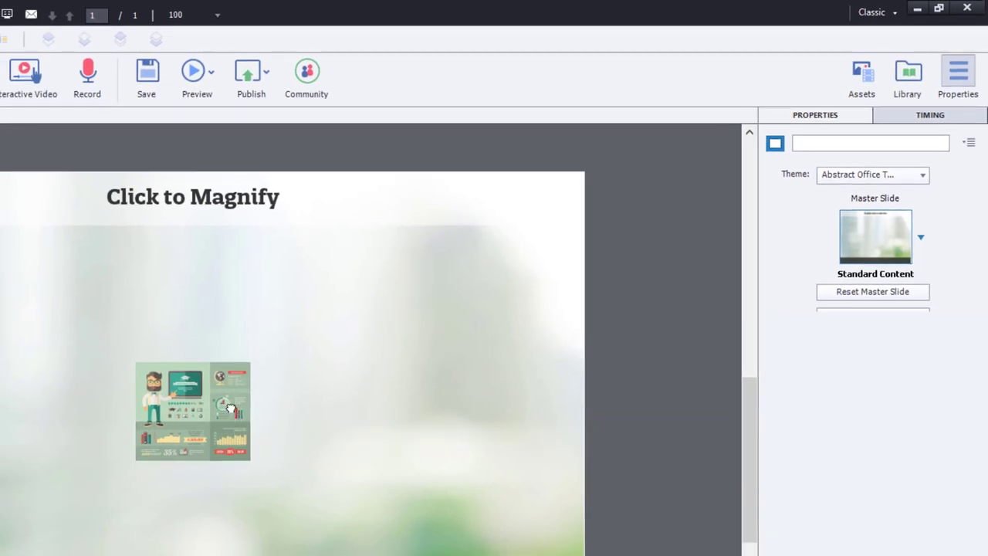
# Step: Check the thumbnail's Actions settings and full_image's button settings, then reselect the thumbnail
pyautogui.click(230, 407)
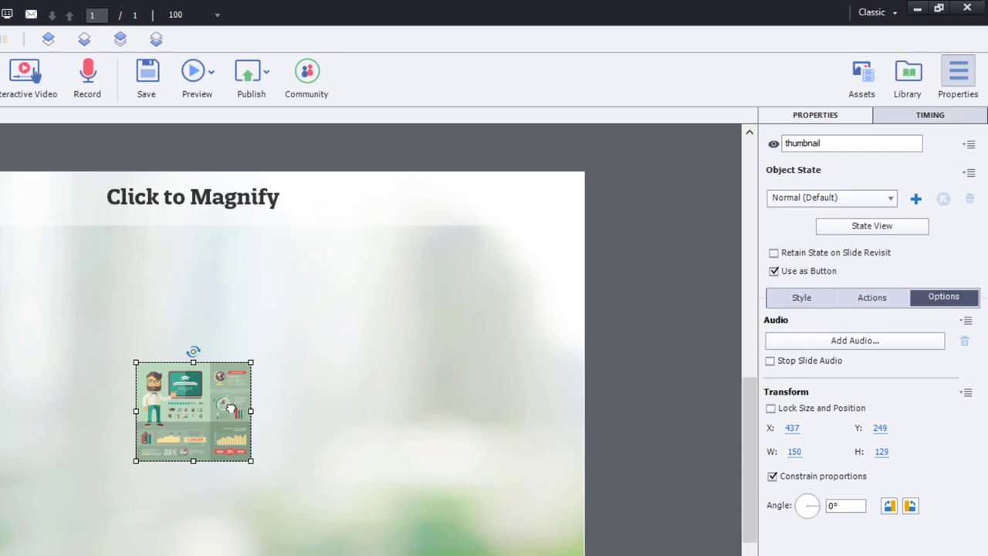
pyautogui.click(873, 298)
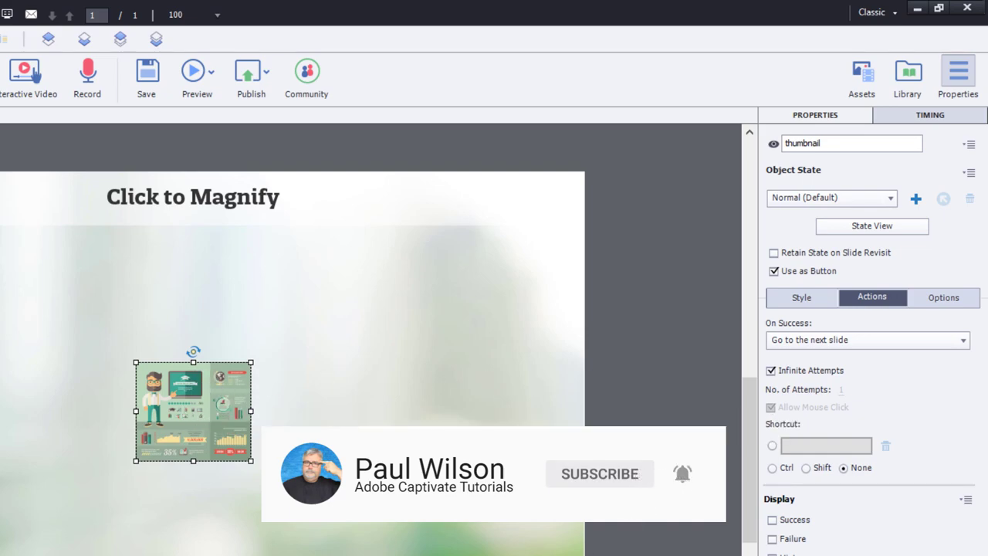
pyautogui.click(193, 410)
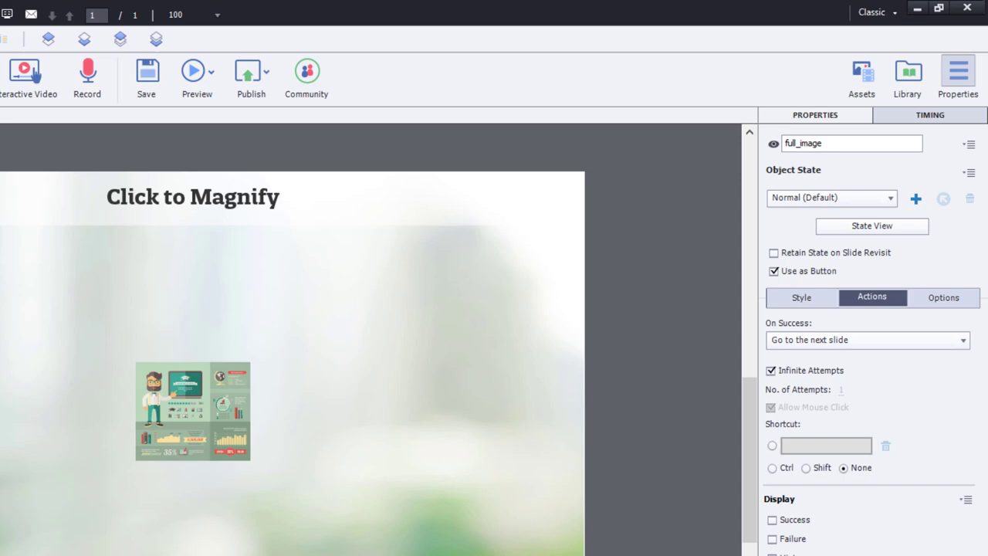
pyautogui.click(232, 409)
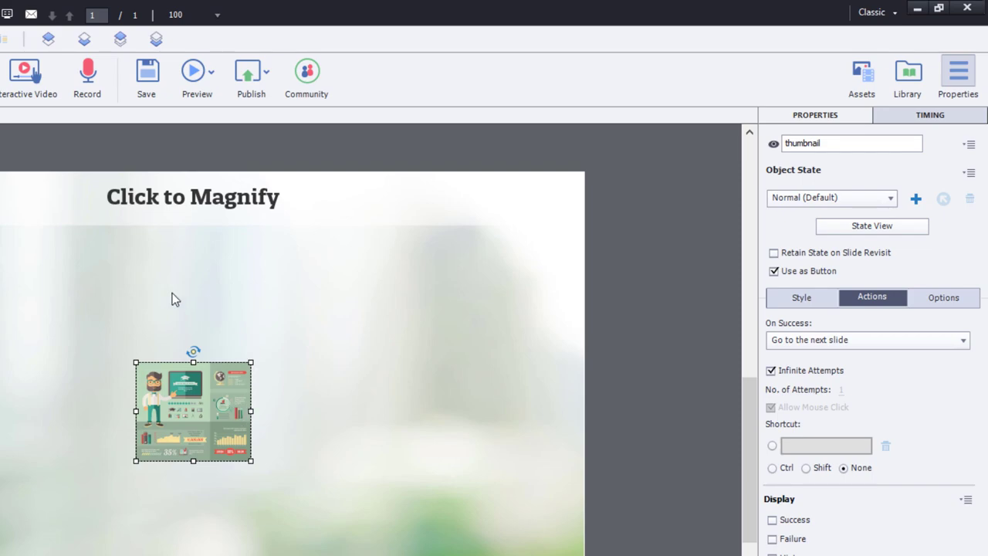
# Step: Set thumbnail On Success to Show full_image, untick Continue Playing, enable Hand Cursor and Disable Click Sound
pyautogui.click(863, 342)
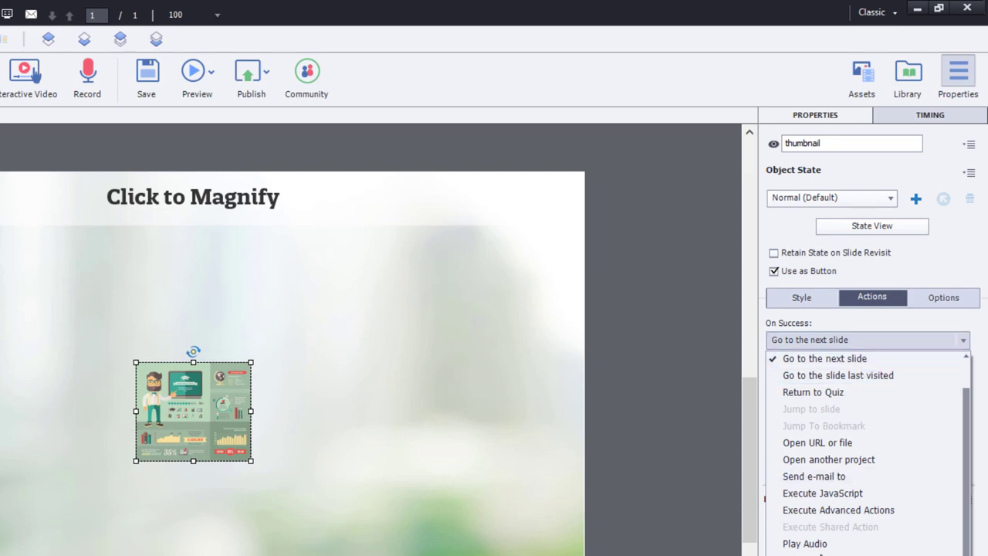
pyautogui.click(803, 553)
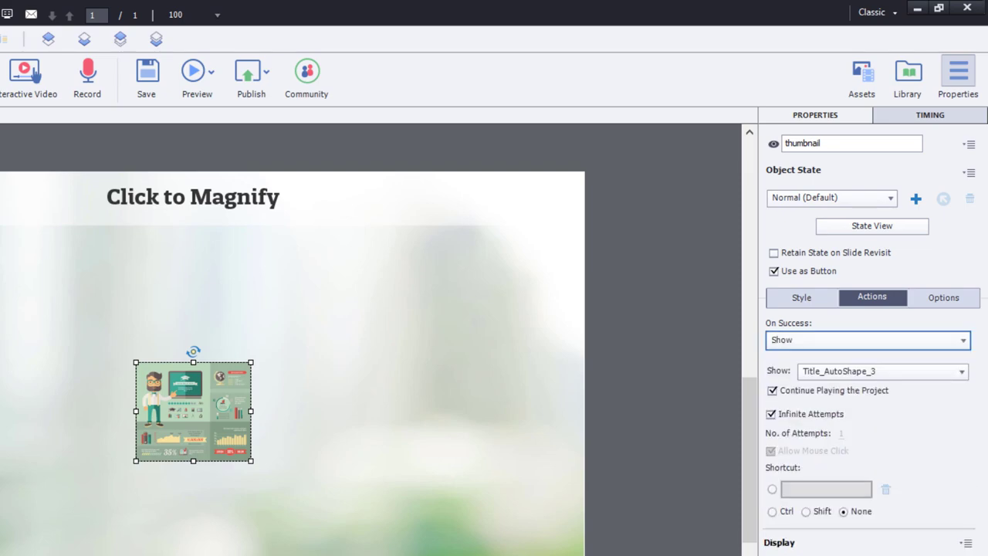
pyautogui.click(858, 374)
pyautogui.click(856, 408)
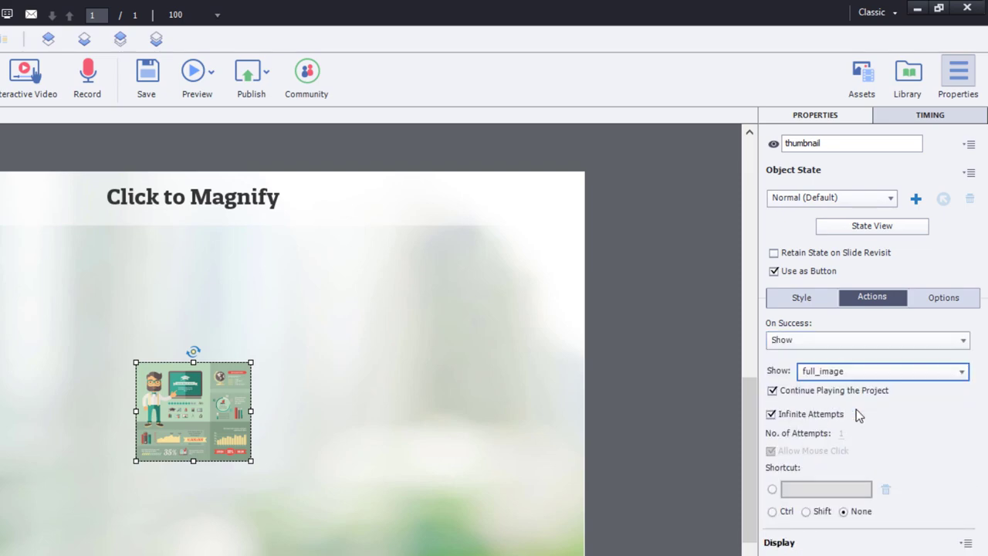
pyautogui.click(793, 392)
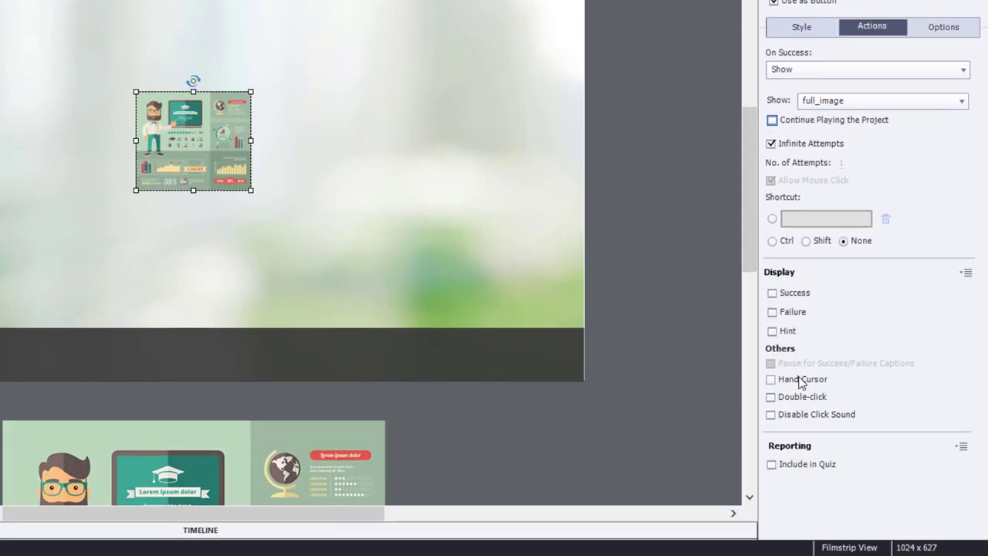
pyautogui.click(799, 380)
pyautogui.click(821, 417)
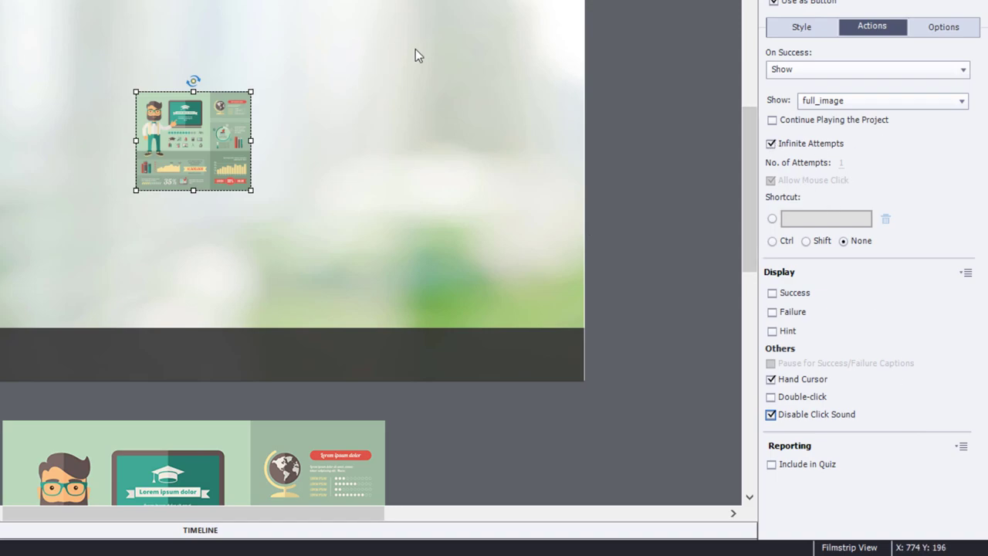
# Step: Centre the full-size infographic on the stage
pyautogui.click(142, 446)
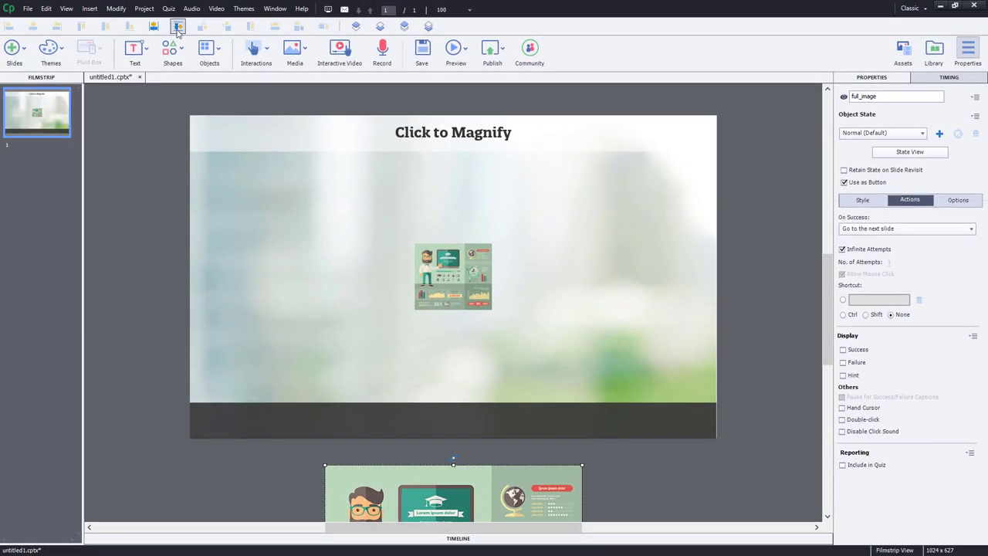
pyautogui.click(178, 29)
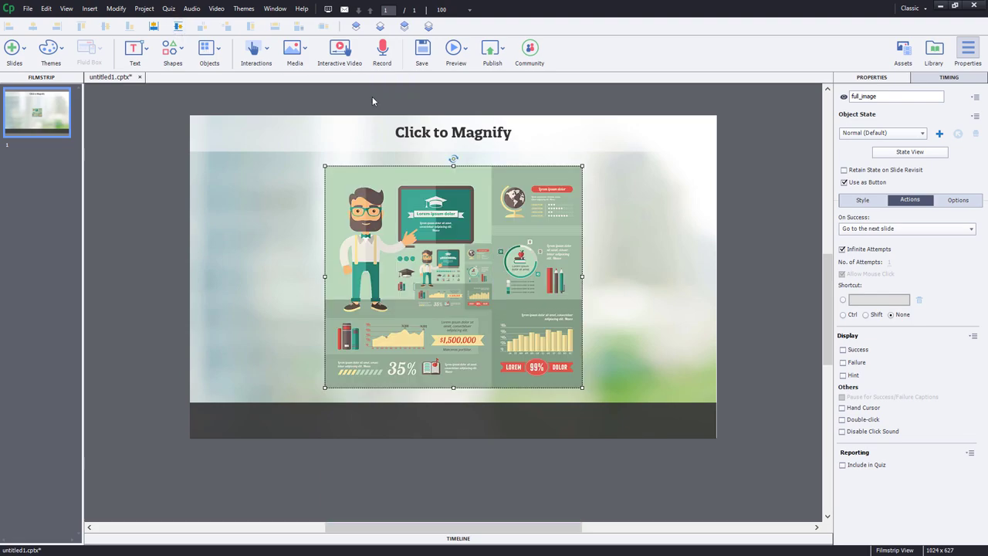
pyautogui.click(728, 224)
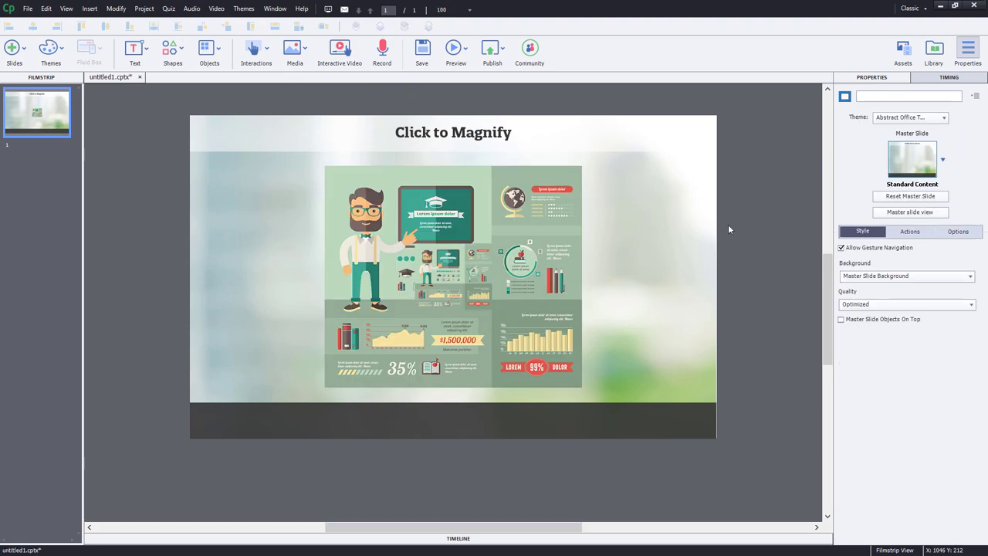
# Step: Enable the Window > Align toolbar and bring full_image to the front
pyautogui.click(542, 208)
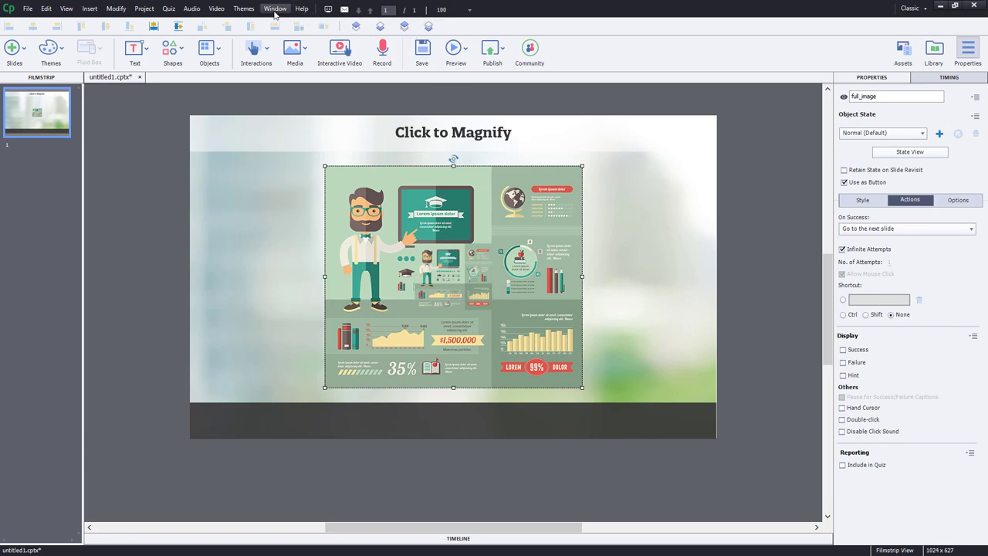
pyautogui.click(275, 9)
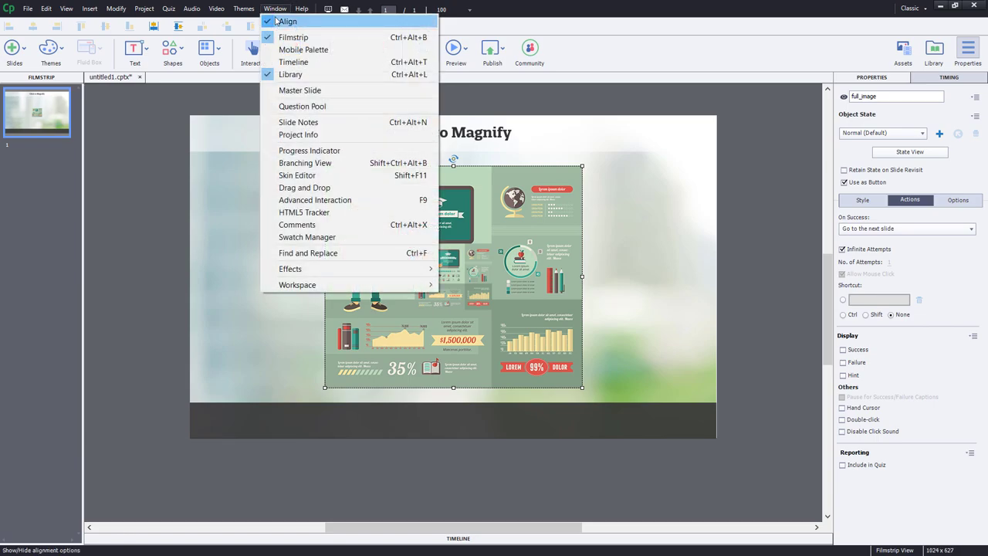
pyautogui.click(276, 21)
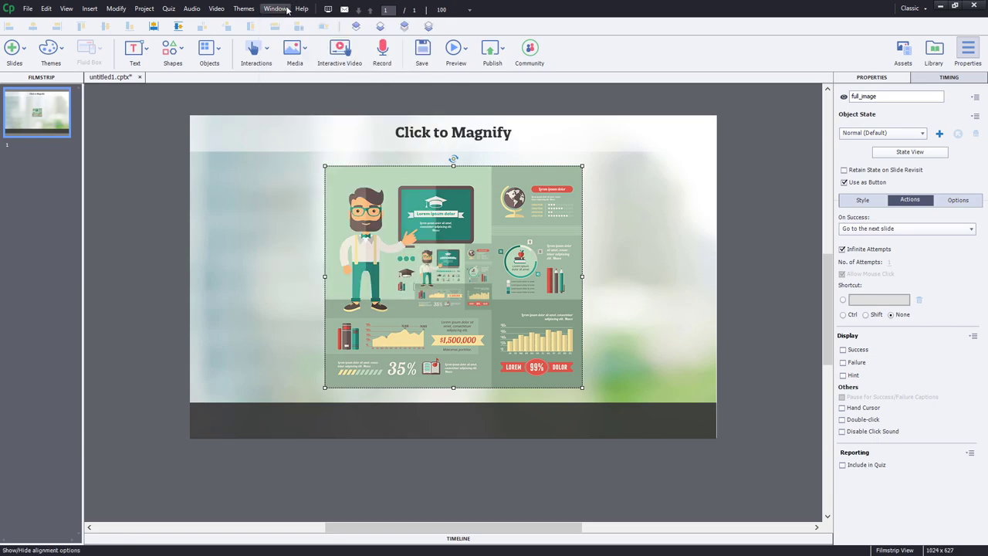
pyautogui.click(404, 26)
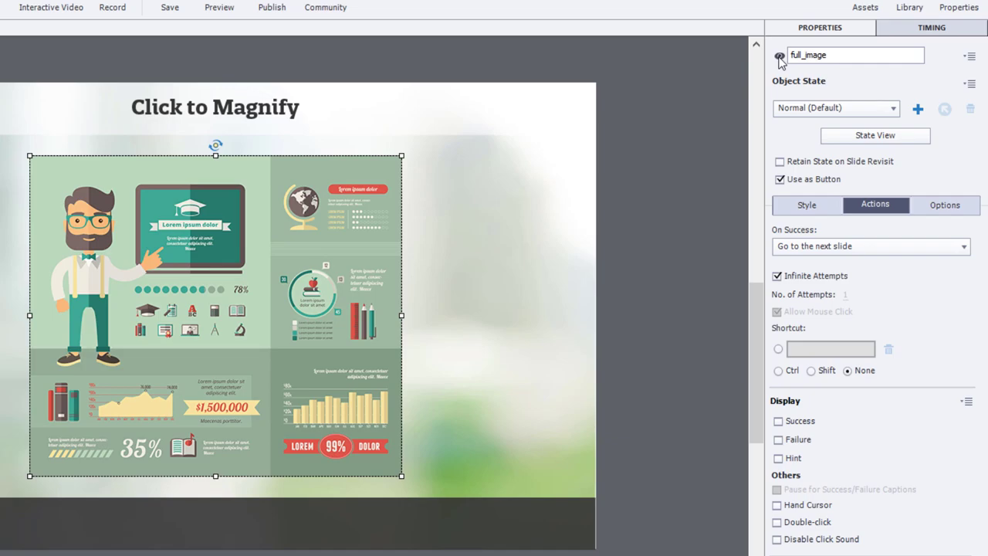
# Step: Hide full_image in output and set its On Success action to Hide
pyautogui.click(778, 58)
pyautogui.click(867, 249)
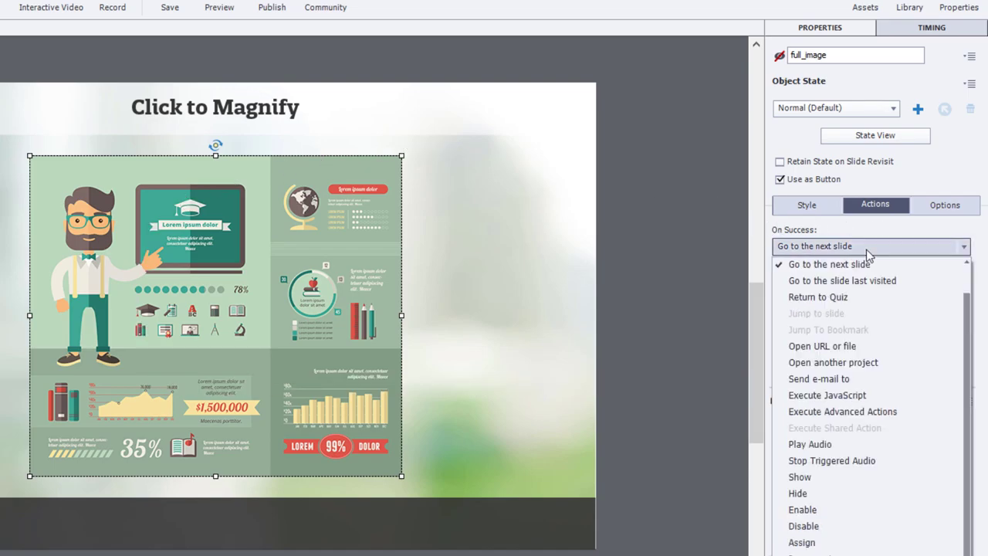
pyautogui.click(851, 491)
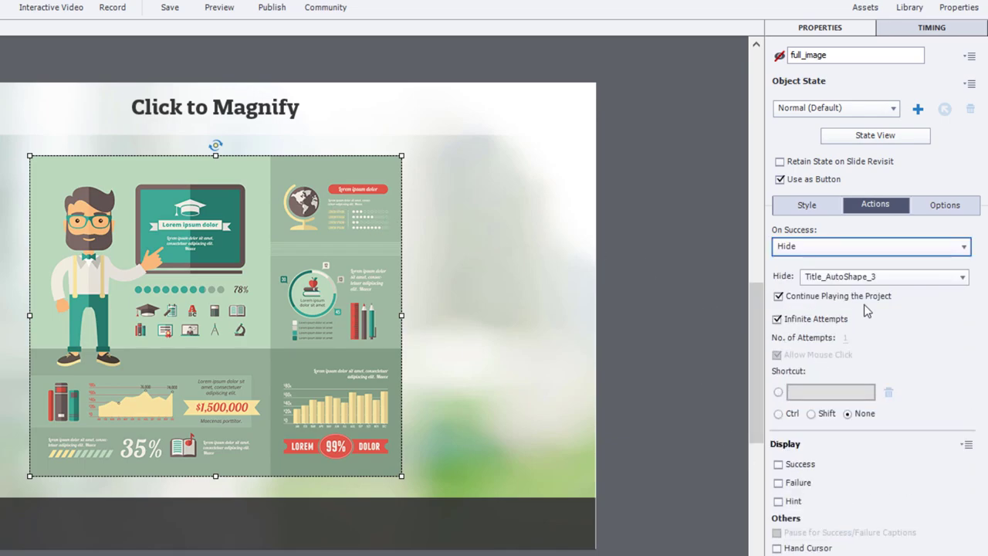
# Step: Untick Continue Playing, target full_image, and enable Hand Cursor and Disable Click Sound
pyautogui.click(824, 299)
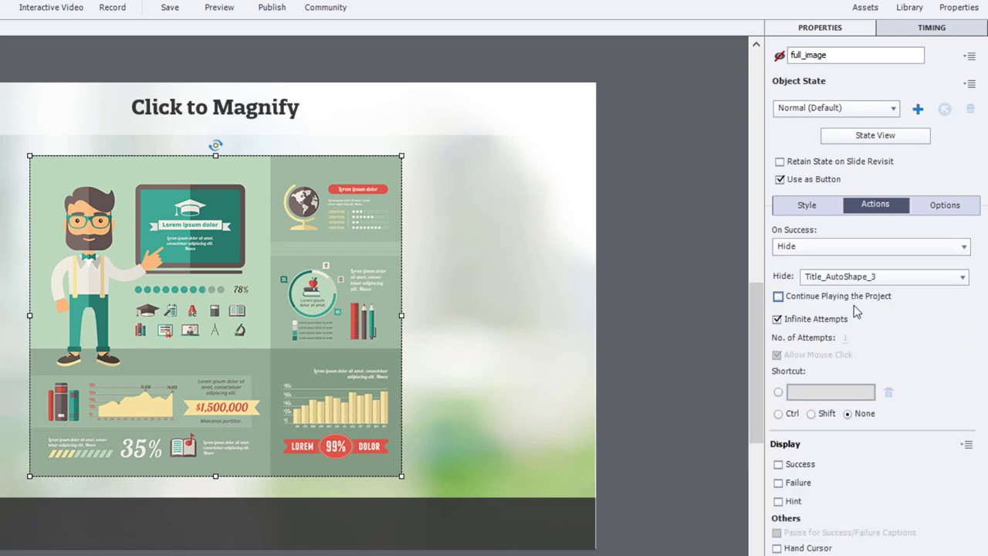
pyautogui.click(841, 279)
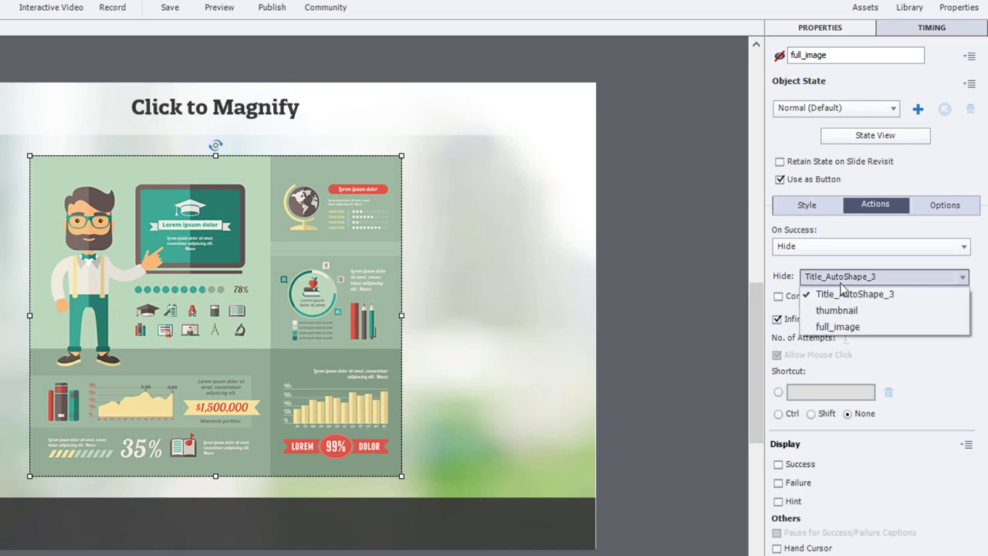
pyautogui.click(862, 326)
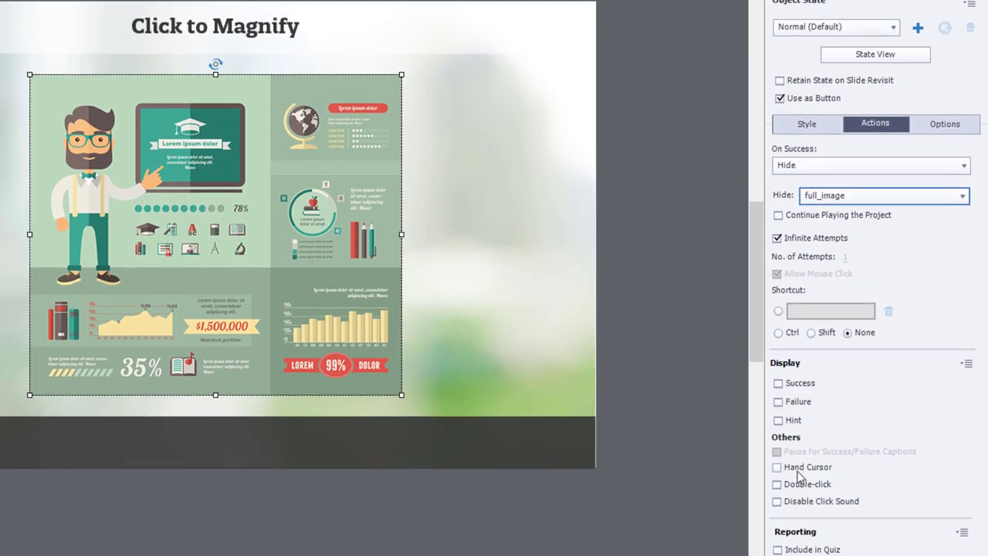
pyautogui.click(798, 467)
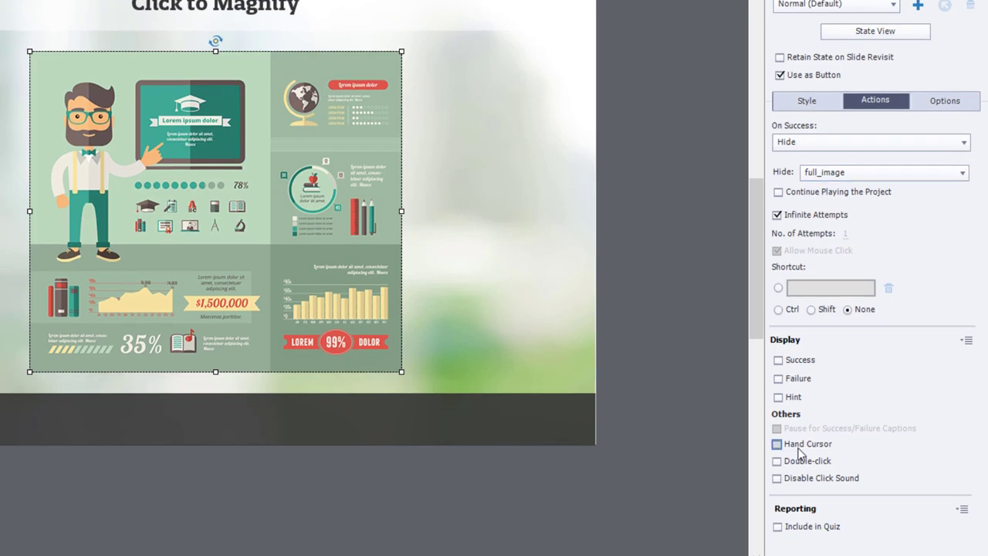
pyautogui.click(803, 501)
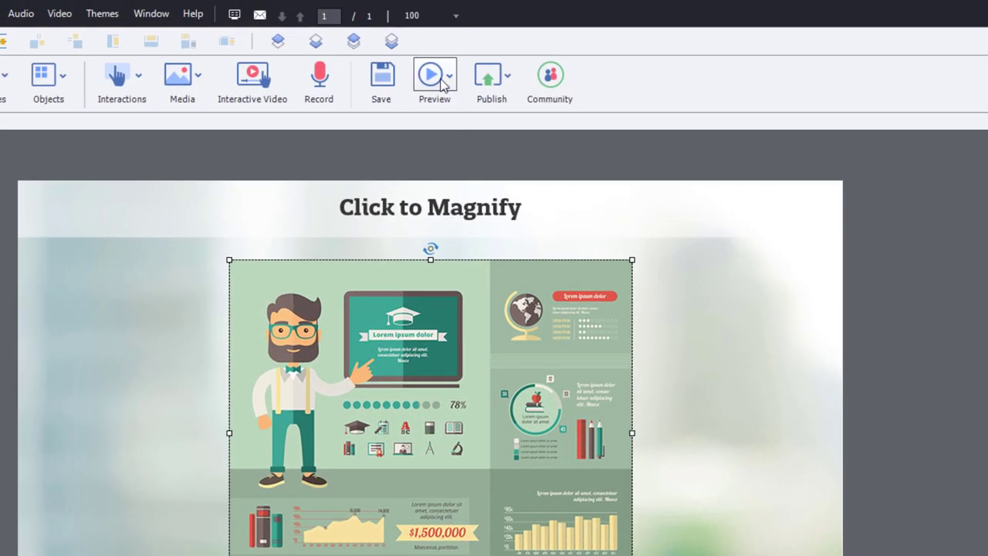
# Step: Preview as HTML5 in Browser and test the thumbnail showing and hiding the full image twice
pyautogui.click(441, 80)
pyautogui.click(472, 121)
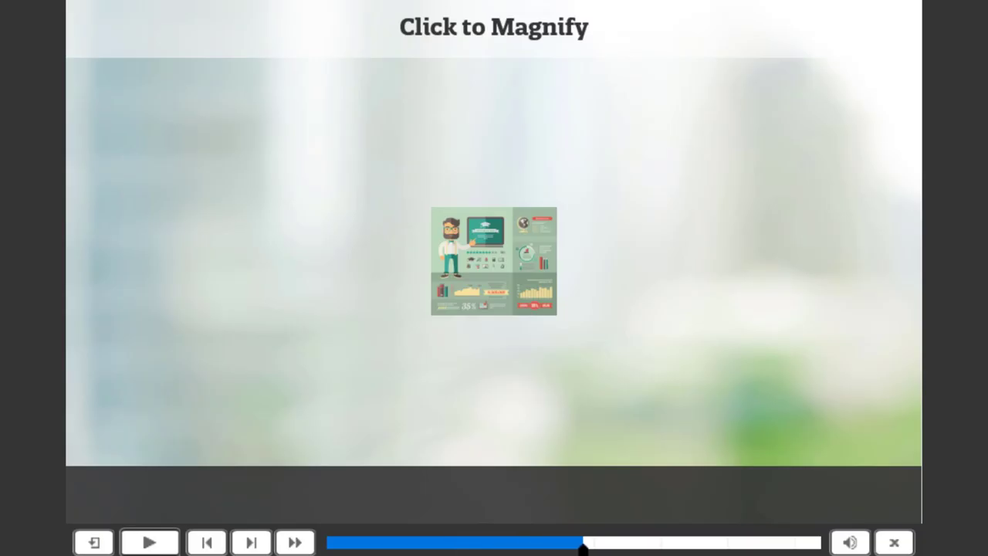
pyautogui.click(494, 255)
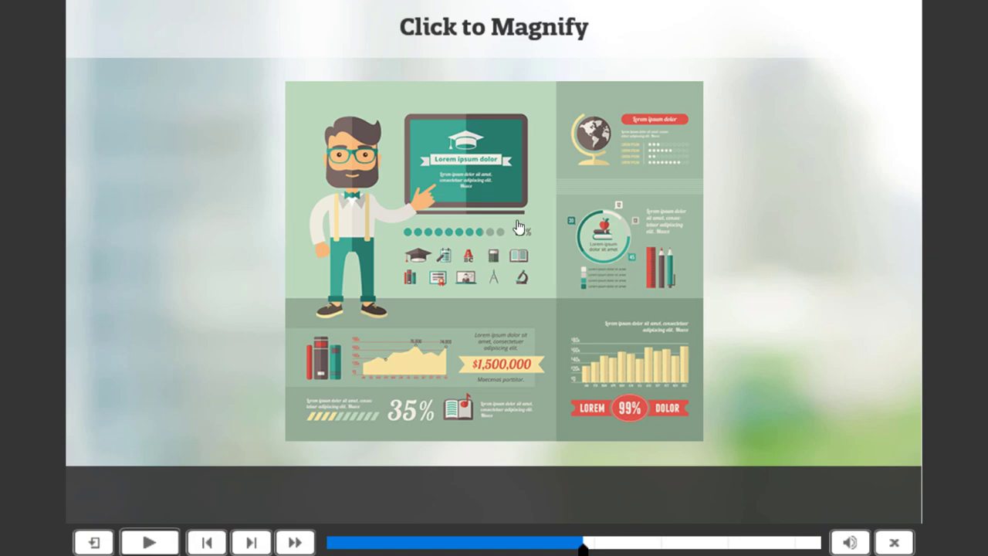
pyautogui.click(519, 225)
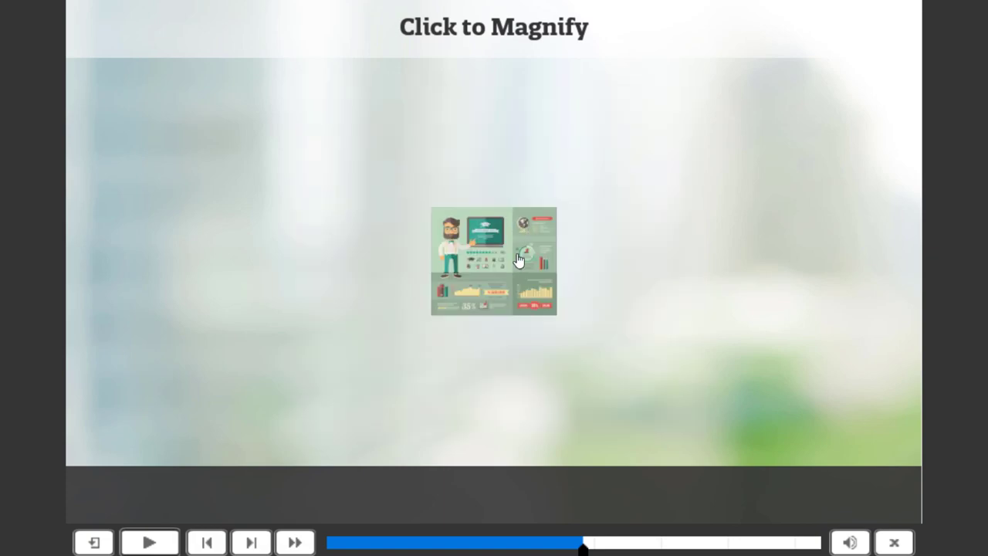
pyautogui.click(519, 260)
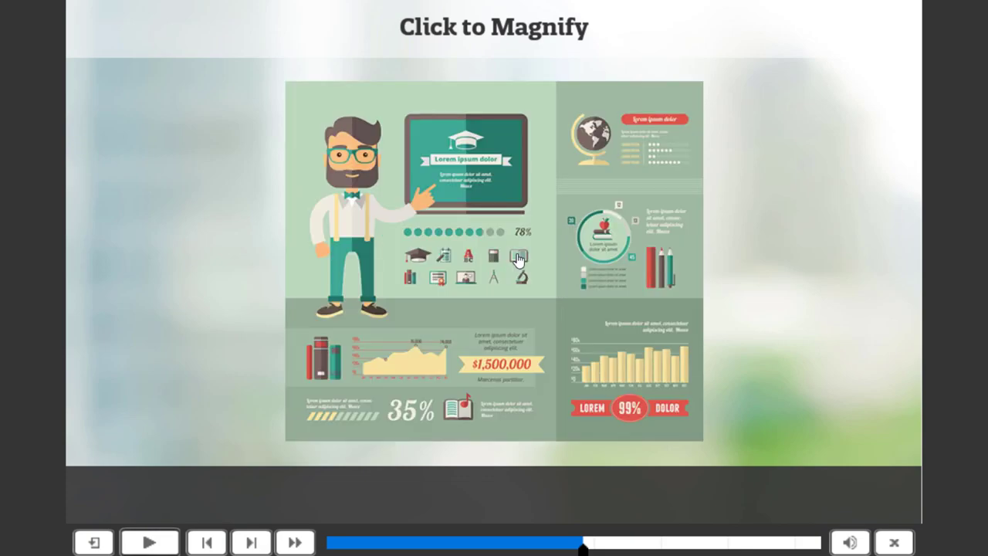
pyautogui.click(519, 260)
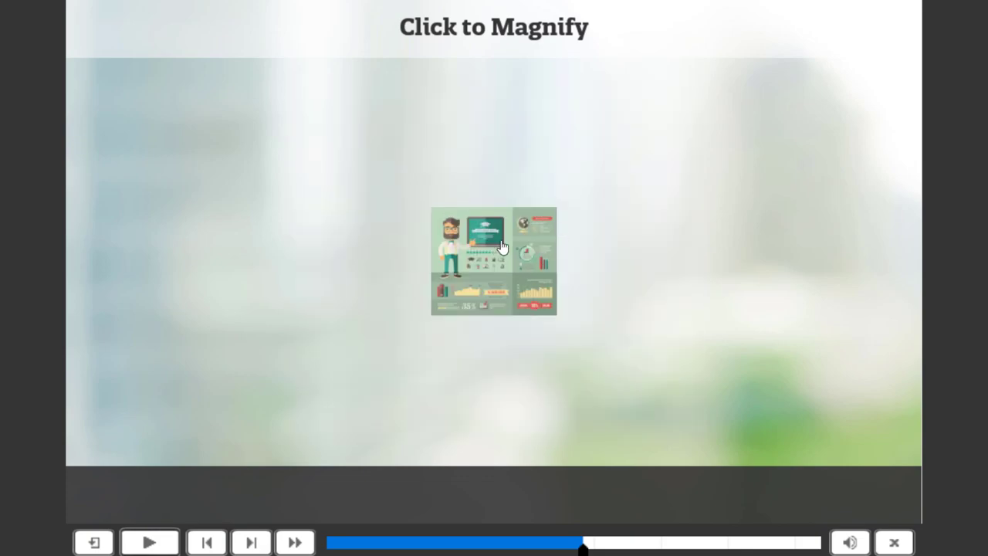